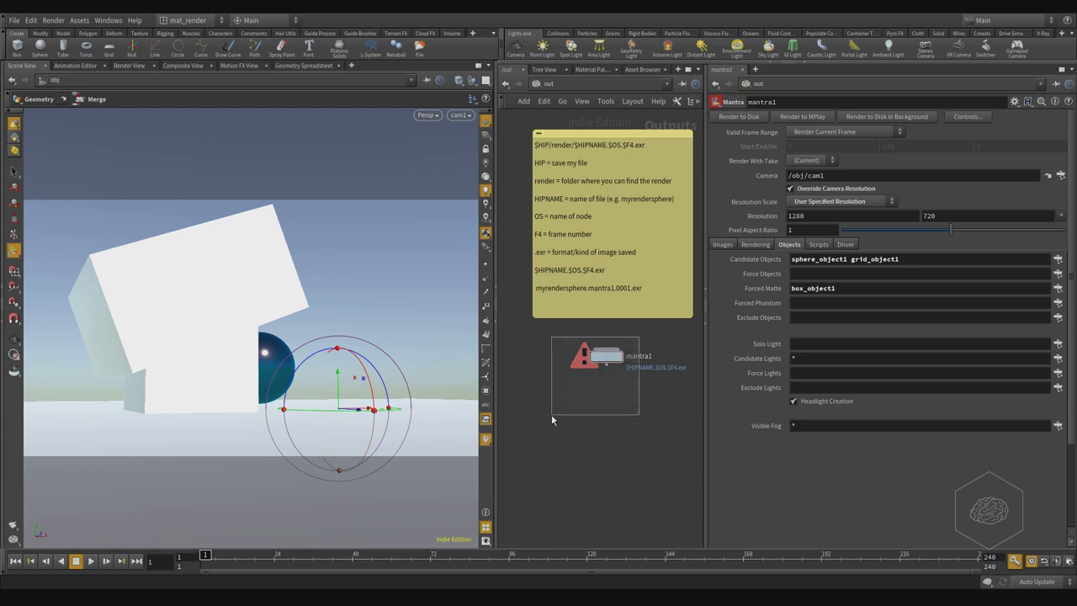
Alt-drag mantra1 downward in /out to create the duplicate mantra2 below it
middle_drag(599, 415, 593, 392)
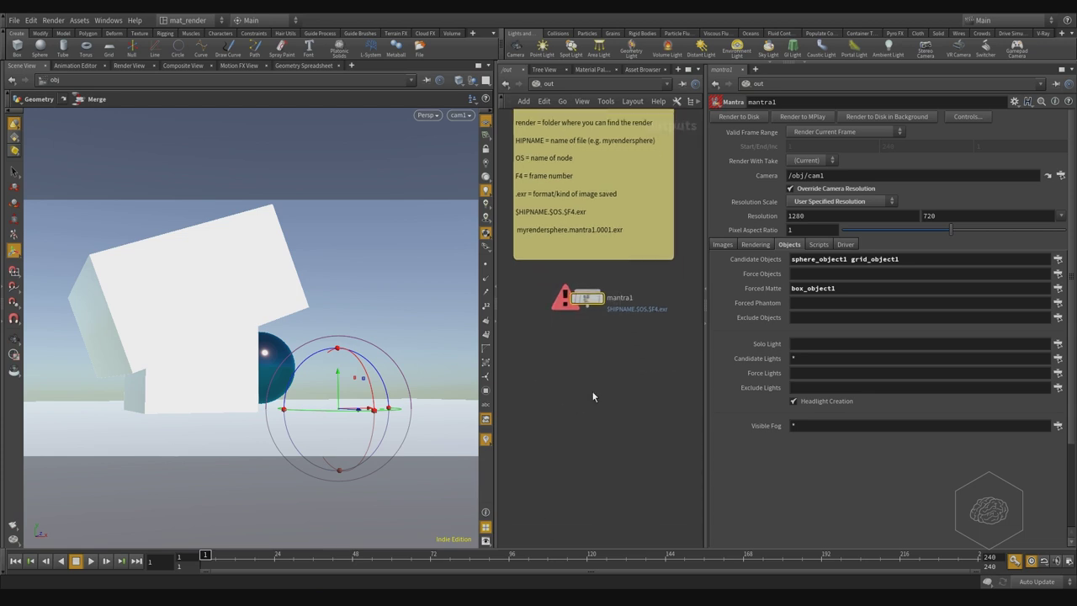
scroll(544, 320, up, 3)
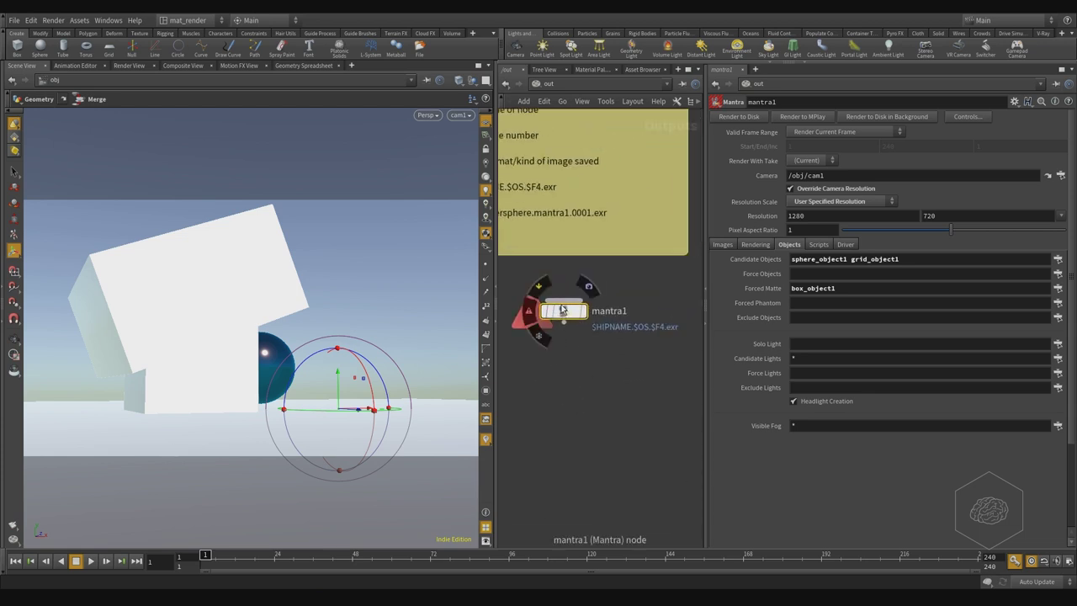
alt+drag(563, 313, 572, 402)
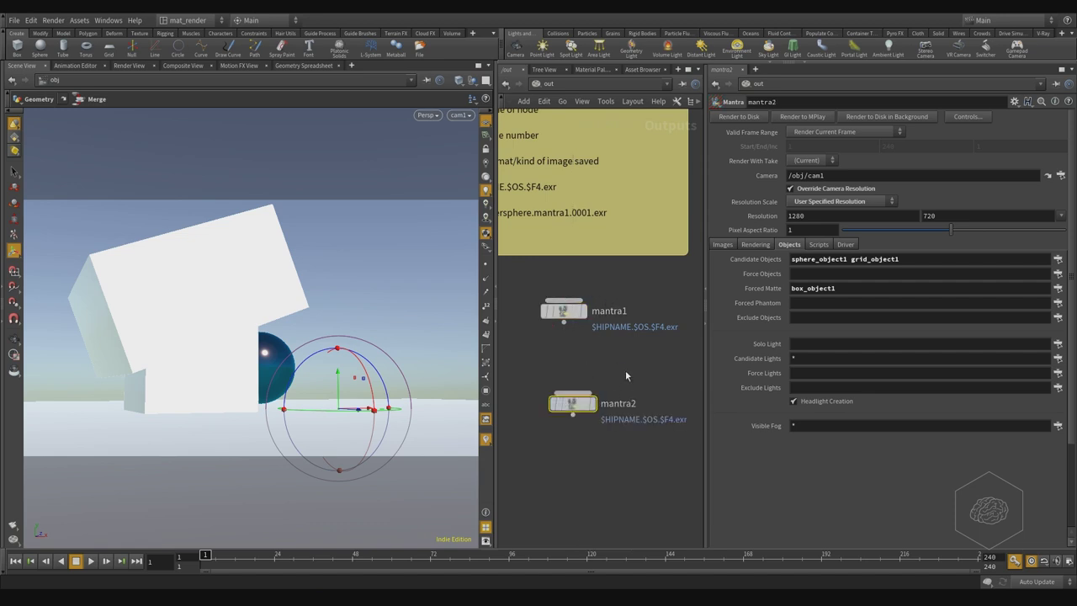
Set mantra2's Candidate Objects to box_object1 and Forced Matte to sphere_object1 grid_object1
middle_drag(625, 370, 638, 228)
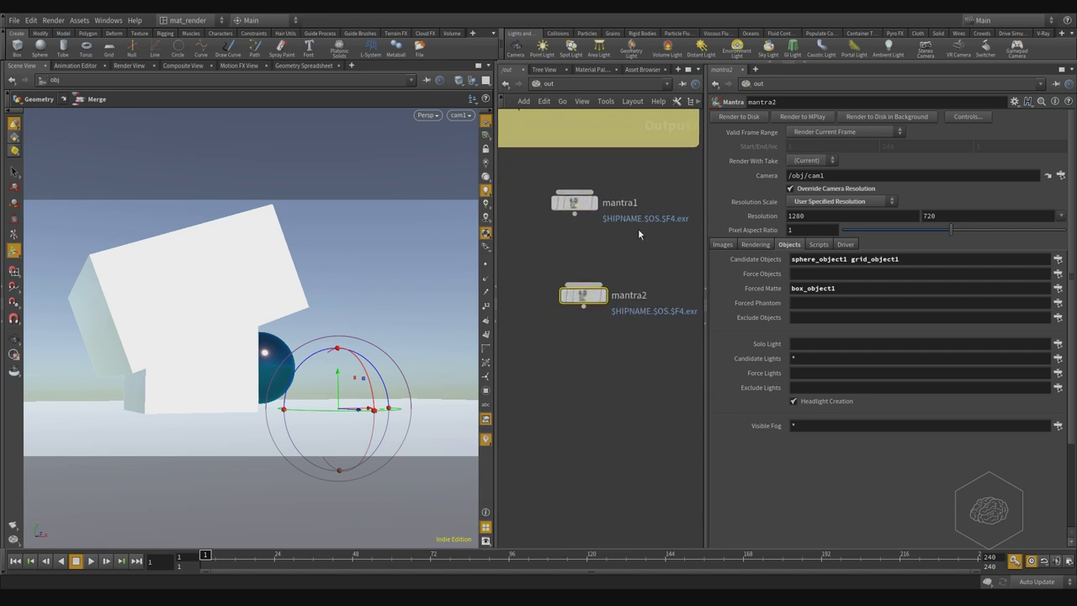
click(877, 286)
key(ctrl+c)
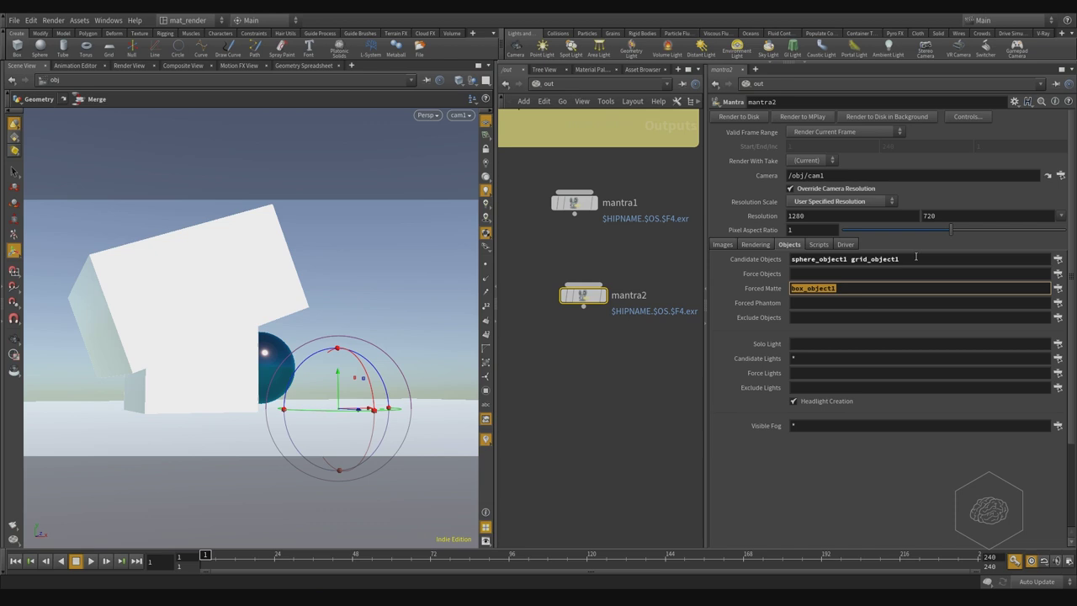
click(916, 257)
key(ctrl+v)
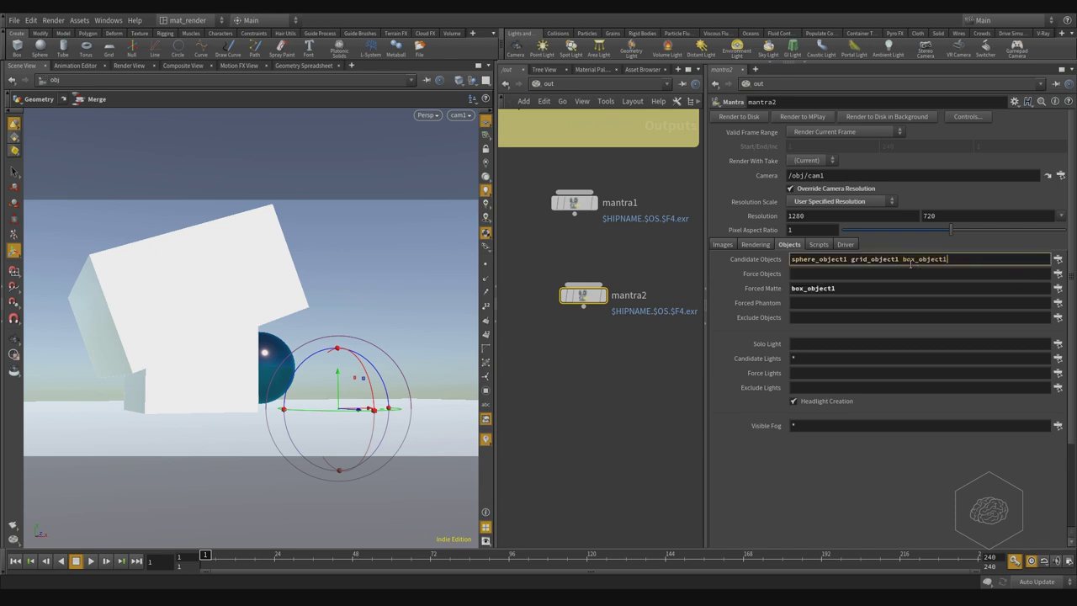
drag(904, 260, 791, 260)
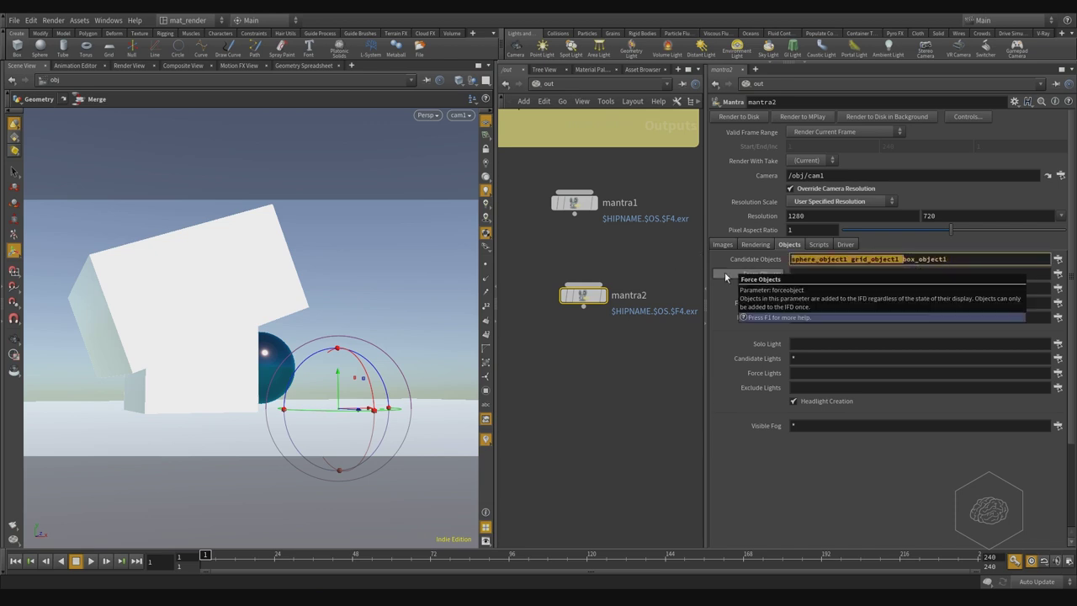
key(ctrl+x)
click(867, 287)
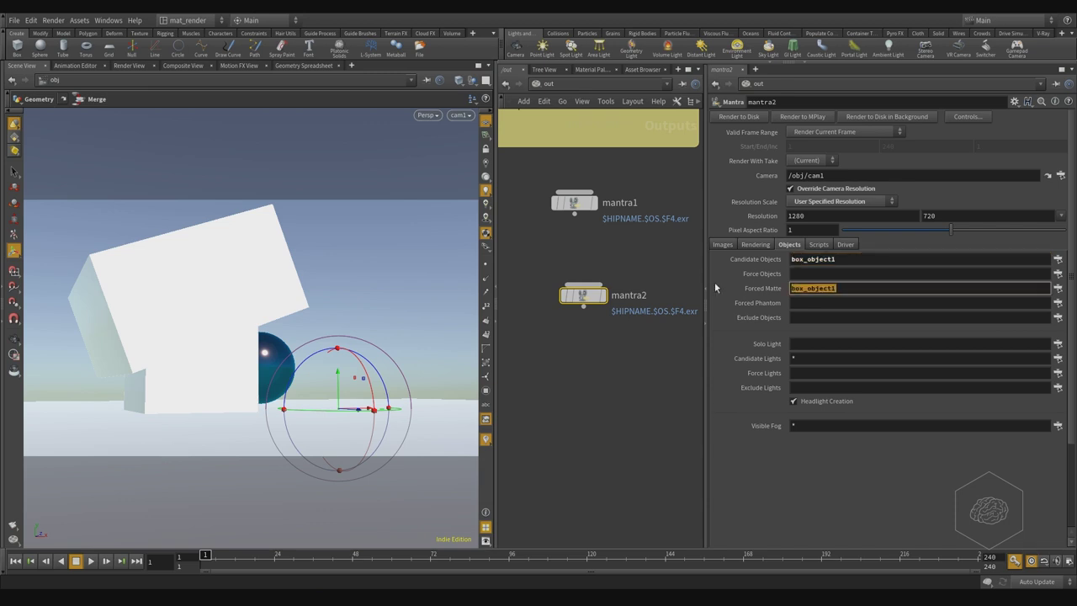
key(ctrl+v)
key(Return)
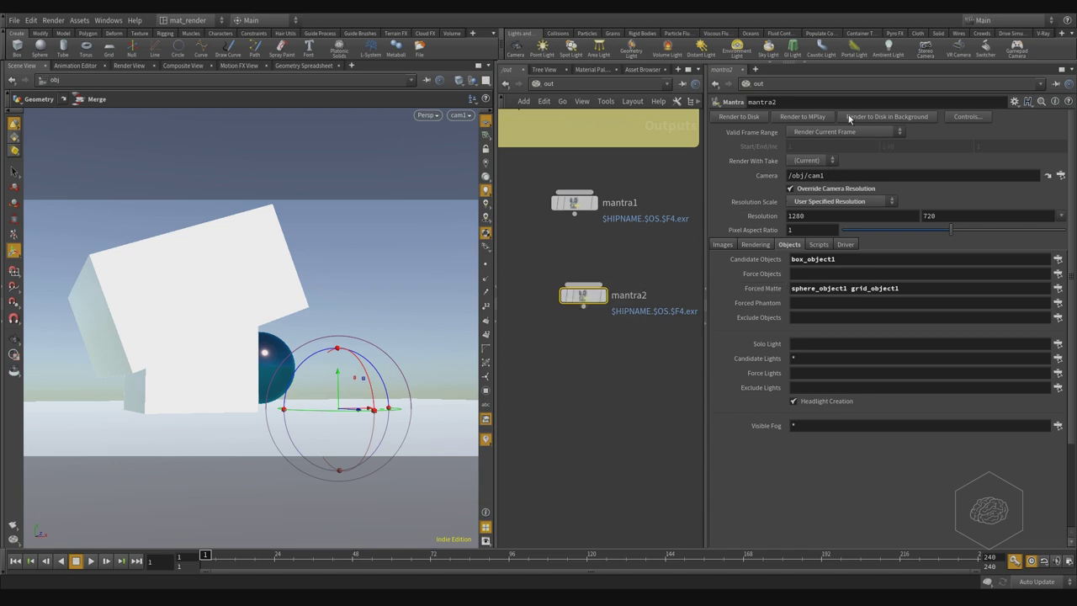
Render mantra2 to MPlay, which produces a black preview image
click(802, 117)
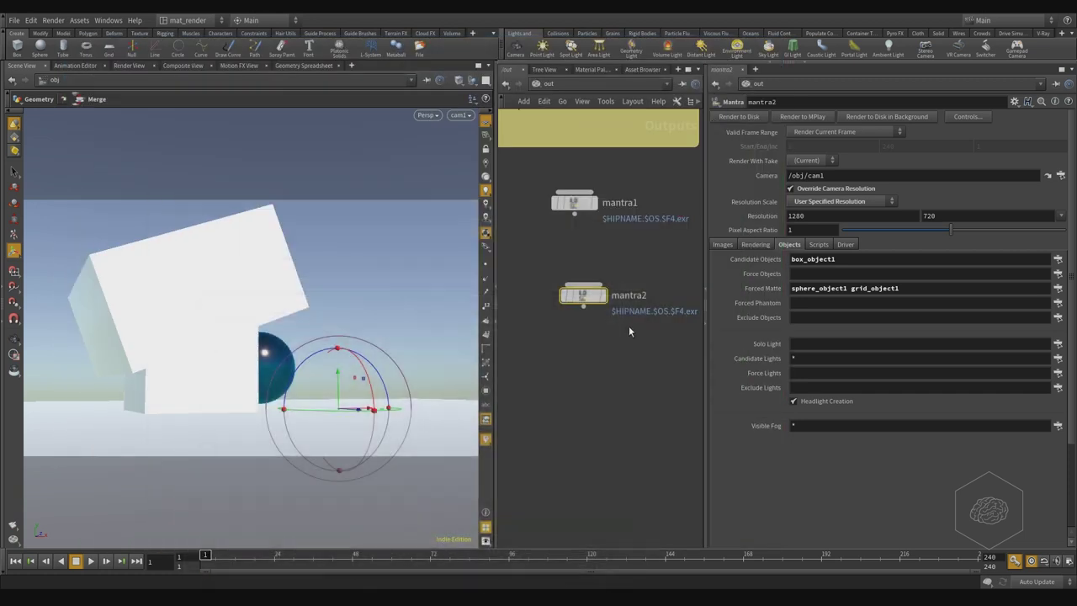
Close the preview, go to /obj, and turn off box_object1's Matte shading
click(718, 43)
click(552, 85)
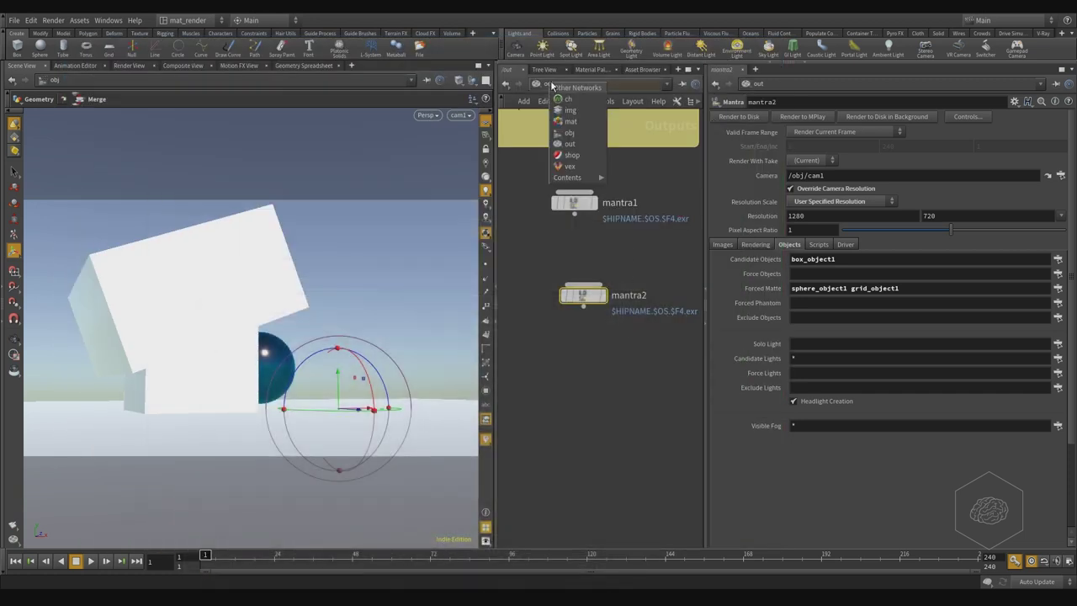
click(569, 133)
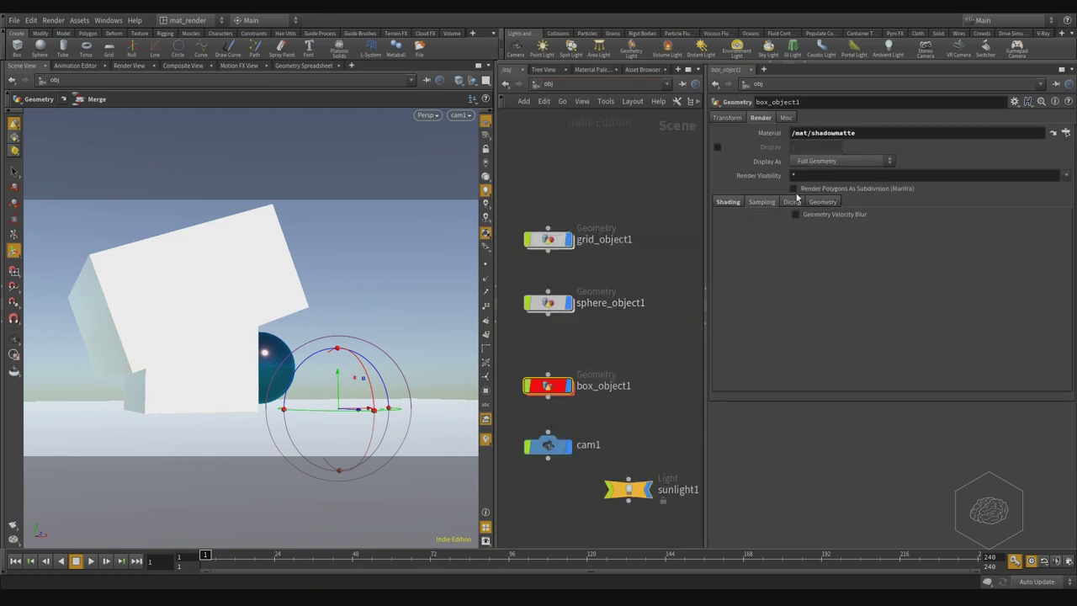
click(766, 203)
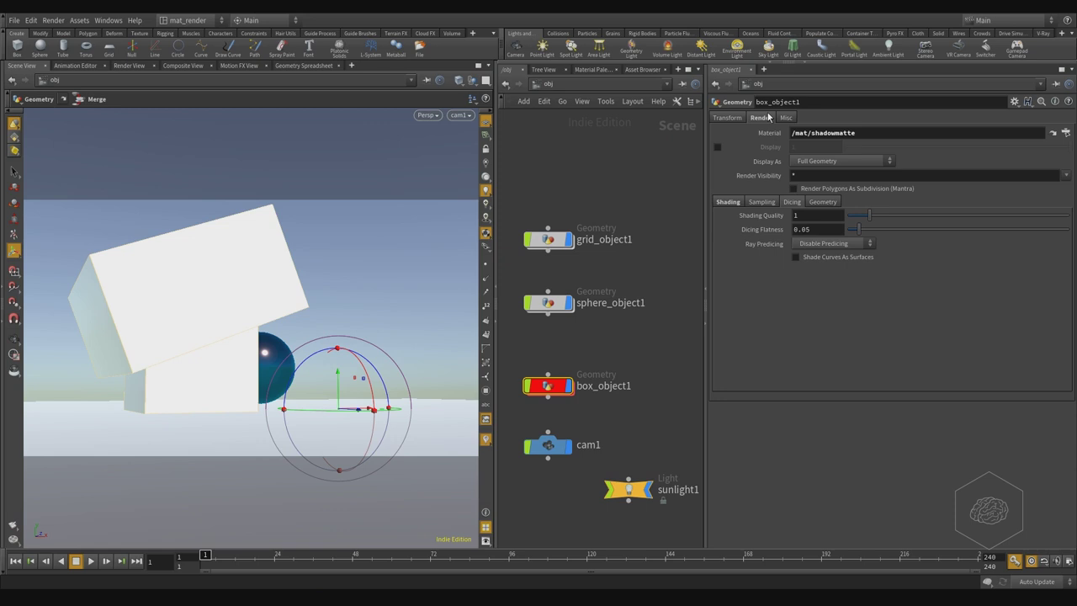
click(728, 202)
click(797, 315)
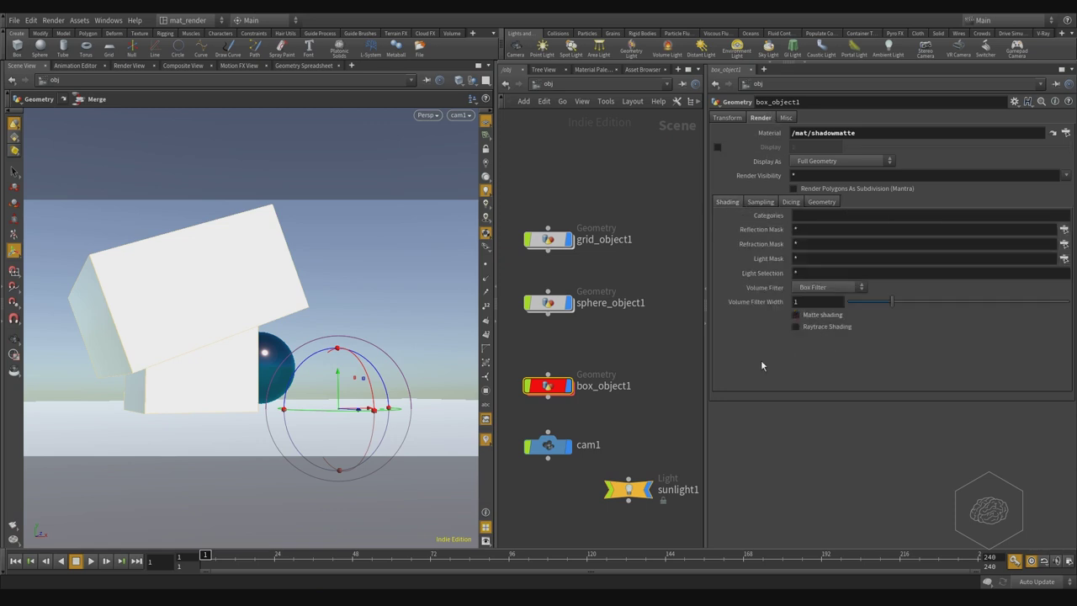
Replace box_object1's /mat/shadowmatte material with /mat/principledshader1
double_click(958, 135)
key(BackSpace)
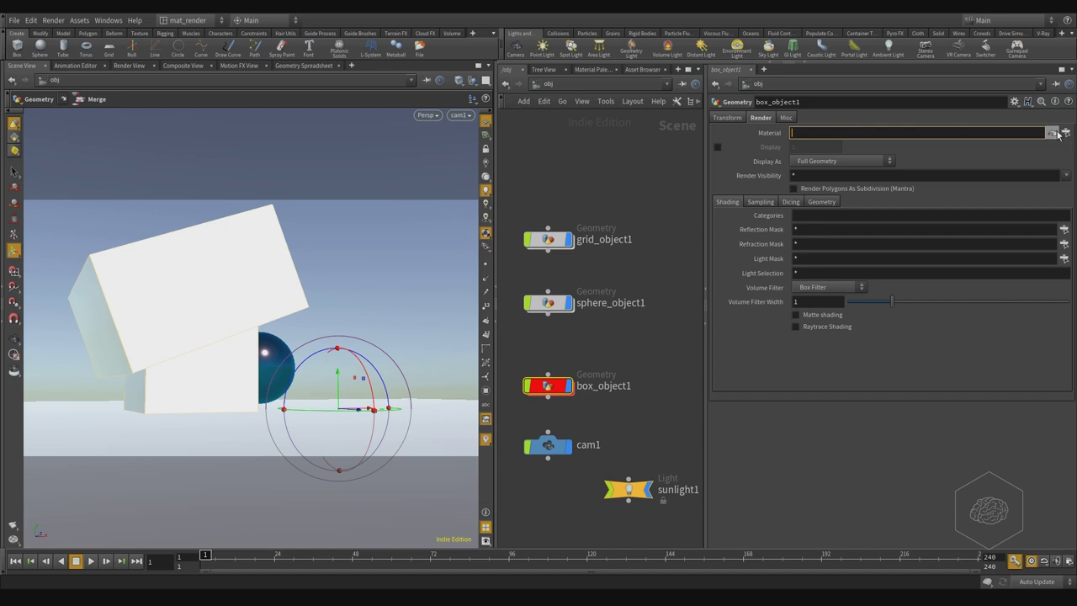
click(1057, 133)
click(975, 77)
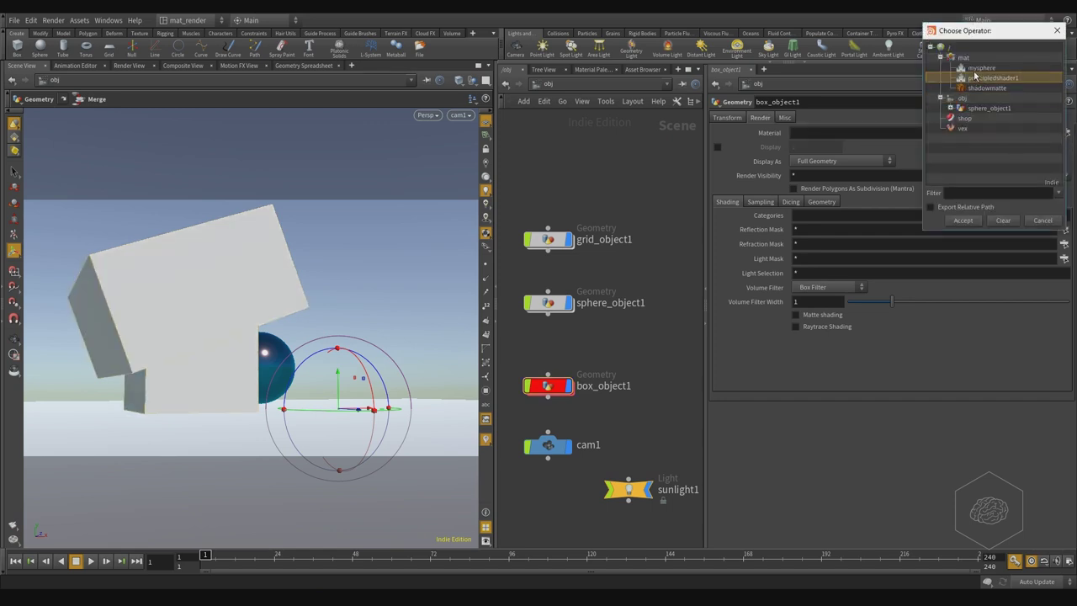
click(981, 68)
click(983, 78)
click(964, 220)
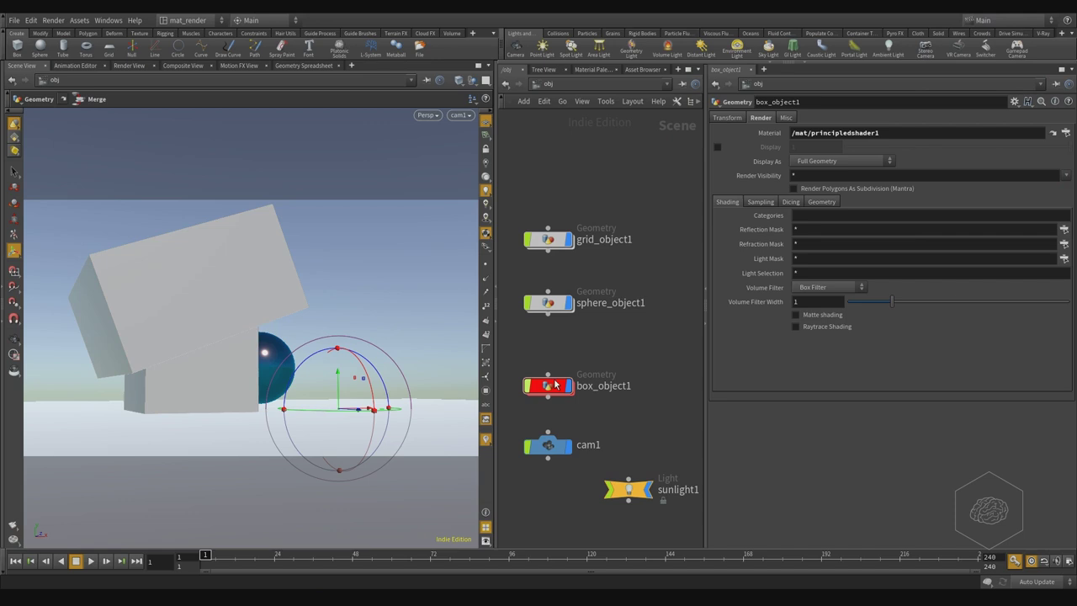
Back in /out, render mantra2 to MPlay and check the alpha, then RGB view
click(612, 83)
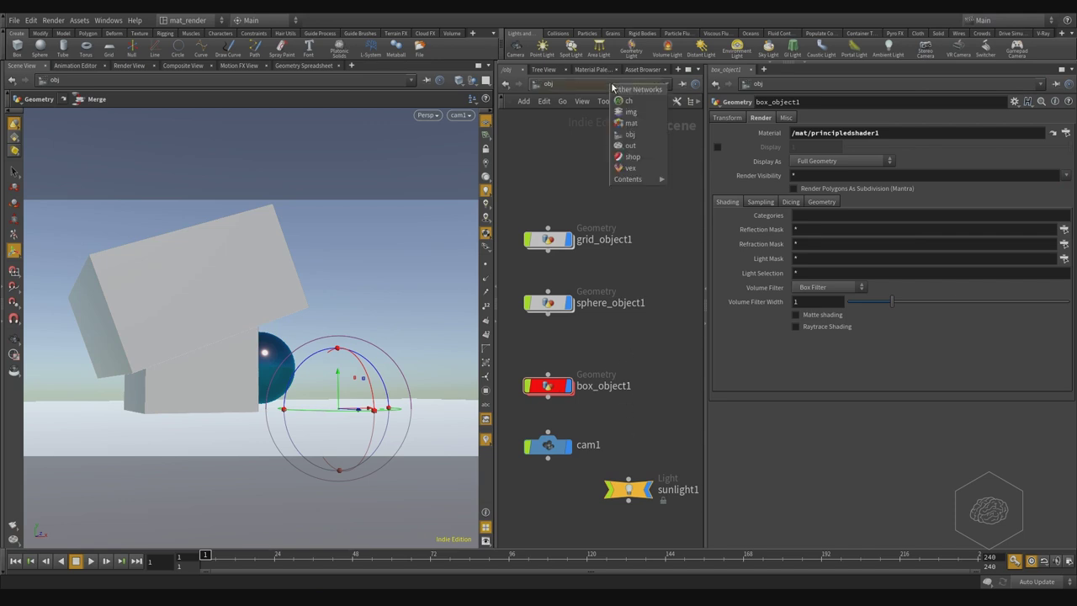
click(631, 144)
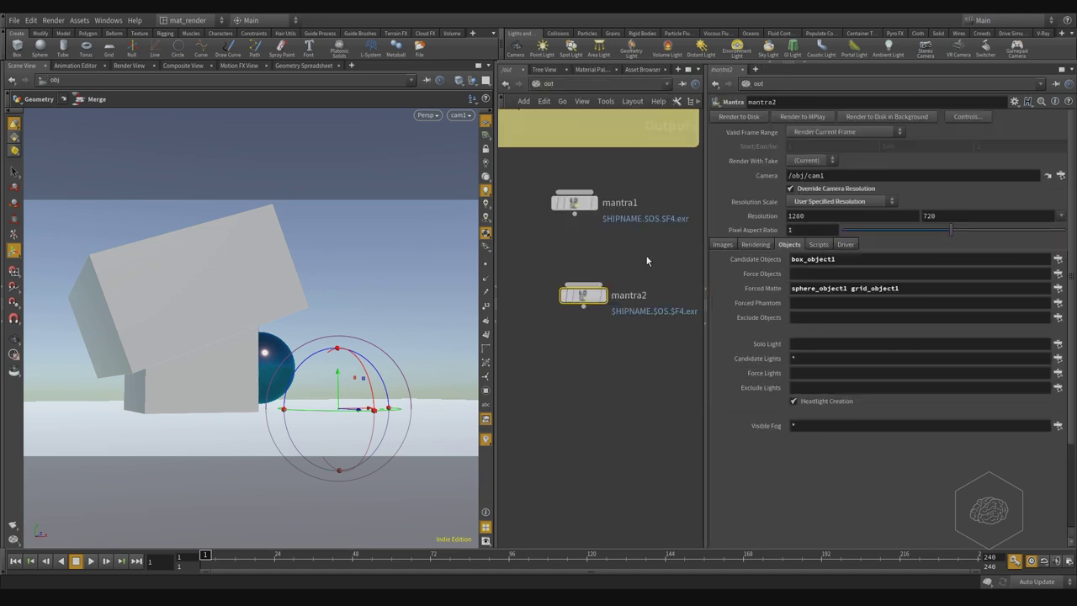
click(791, 116)
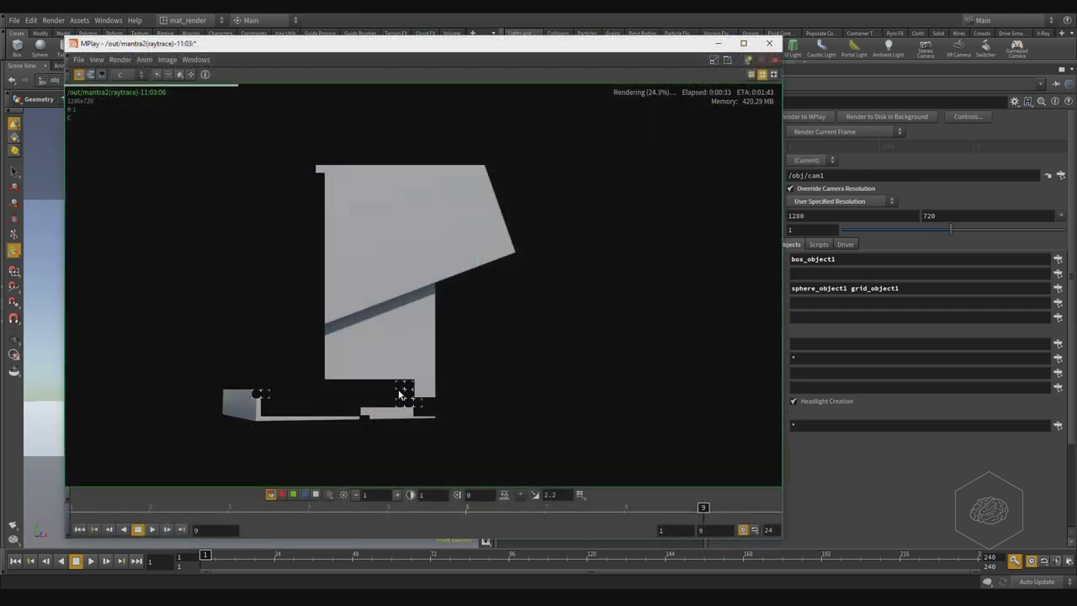
key(a)
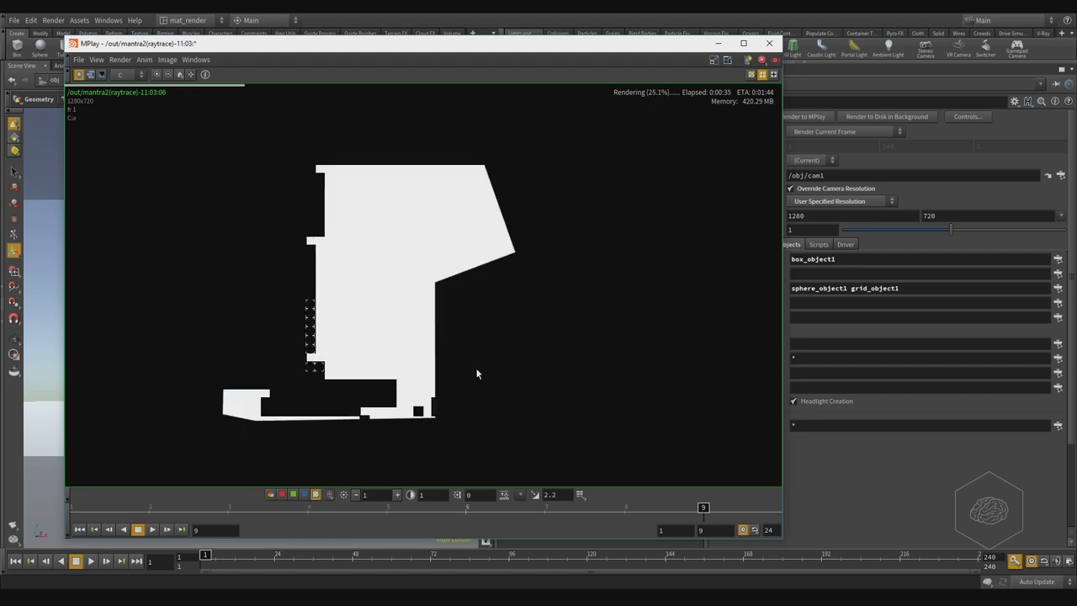
key(c)
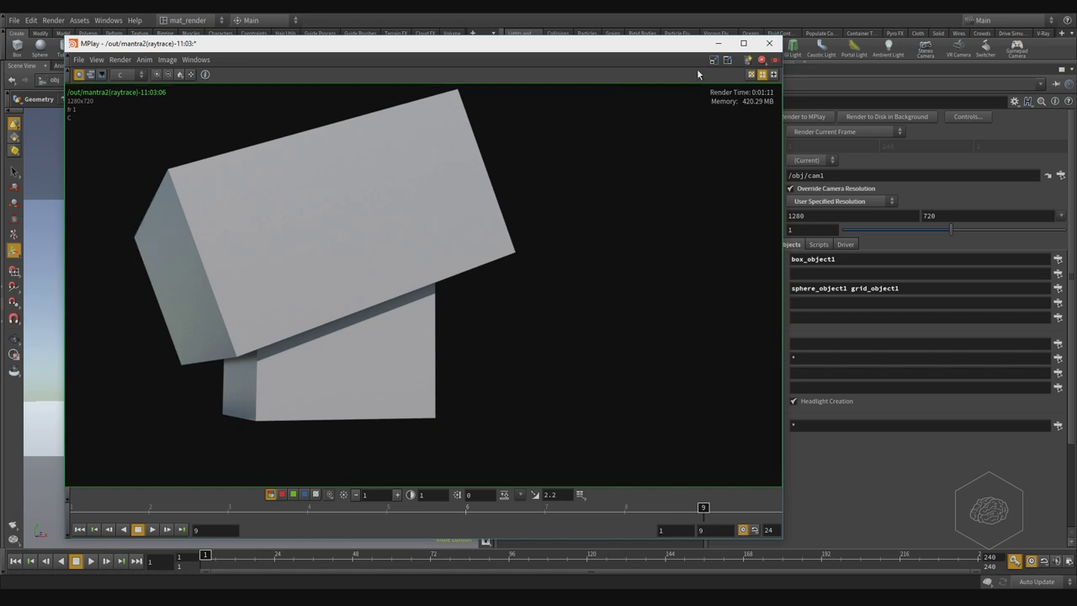
Close the preview and rename mantra2 to building
click(722, 44)
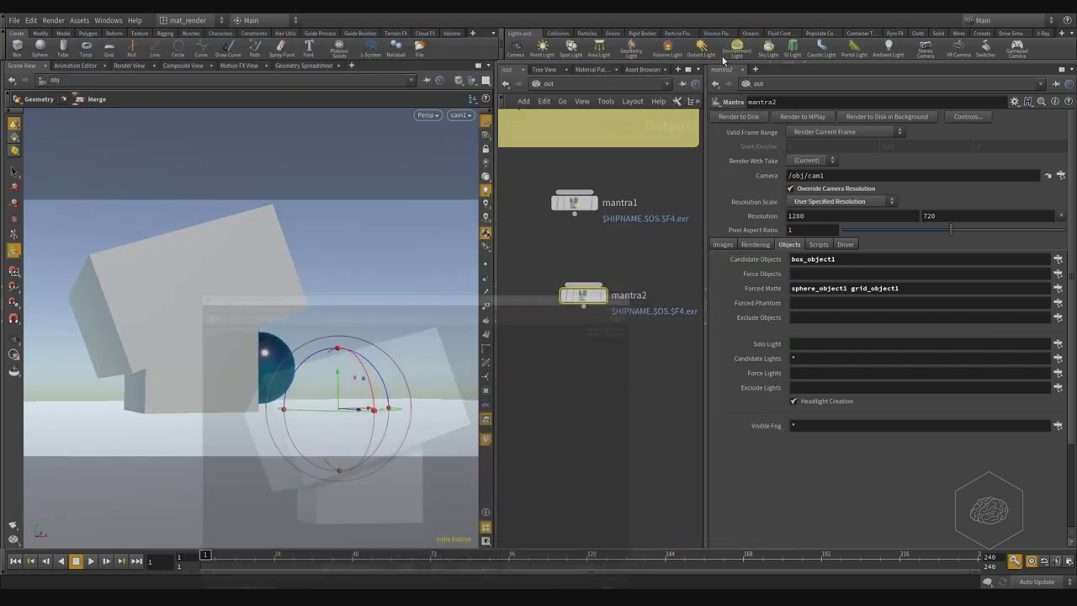
drag(586, 301, 578, 328)
double_click(594, 326)
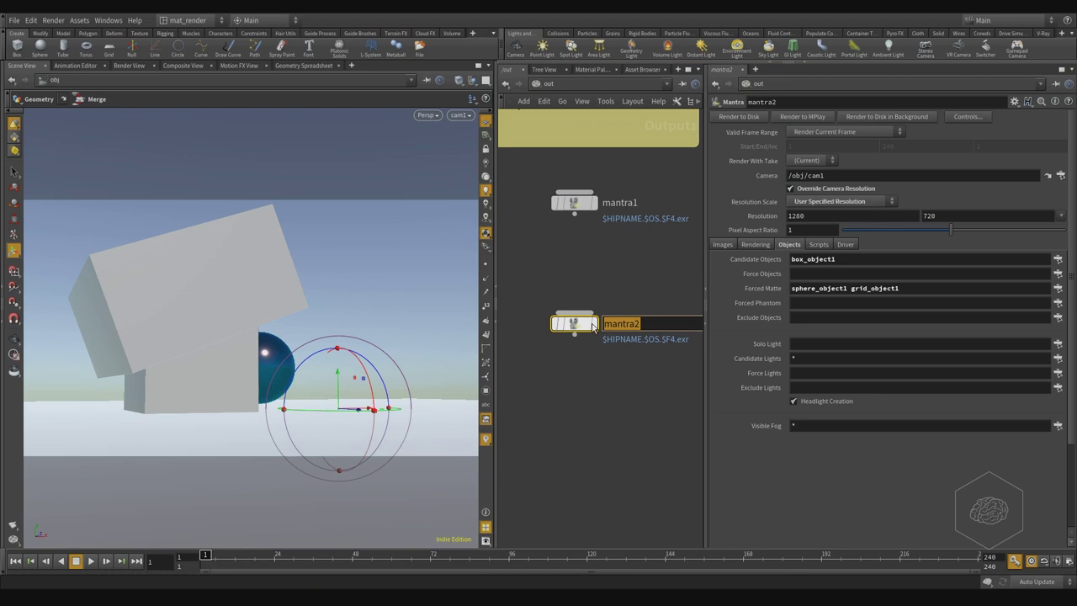
text(bui)
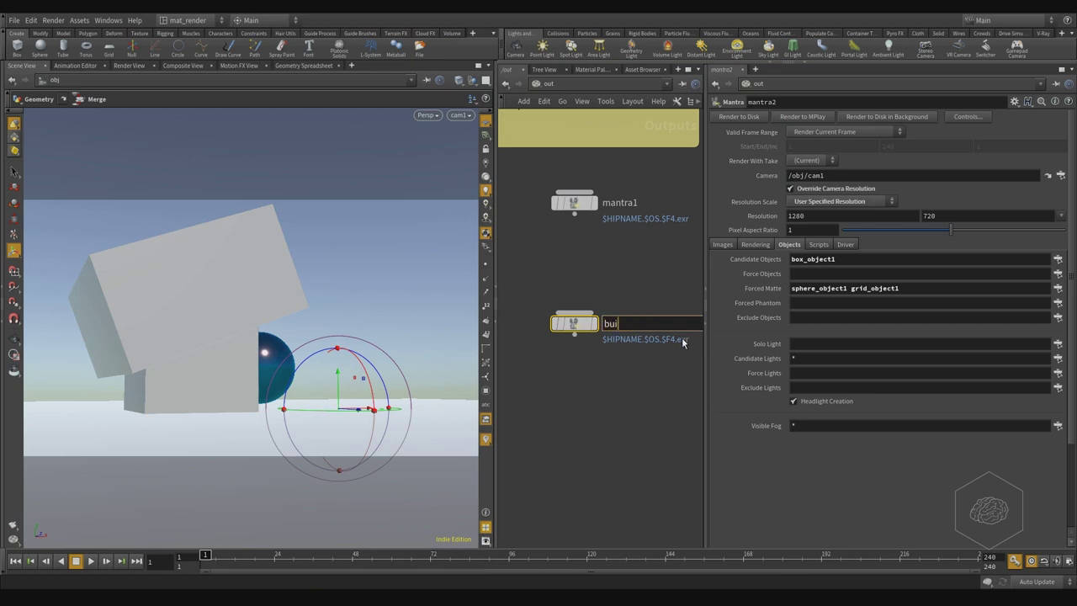
text(lding)
key(Return)
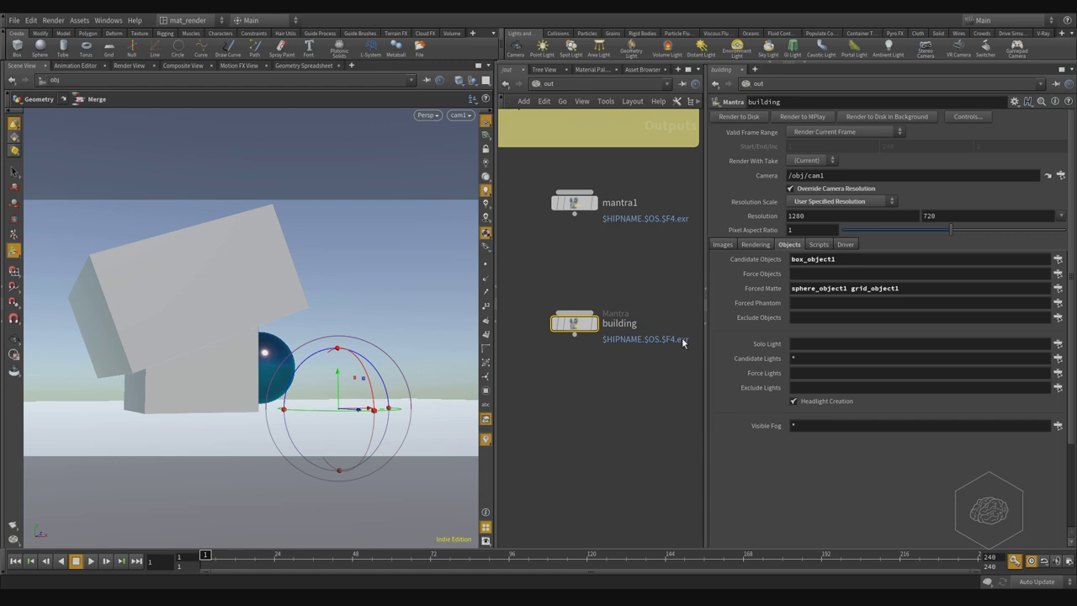
Rename mantra1 to sphere_grid, then select the building node
click(575, 203)
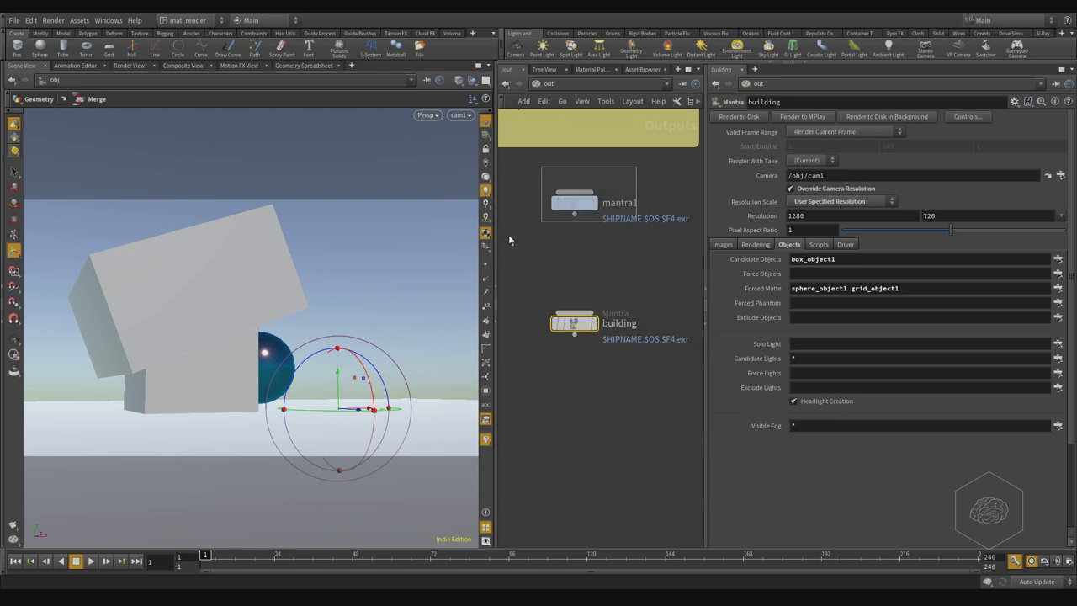
double_click(621, 202)
text(sp)
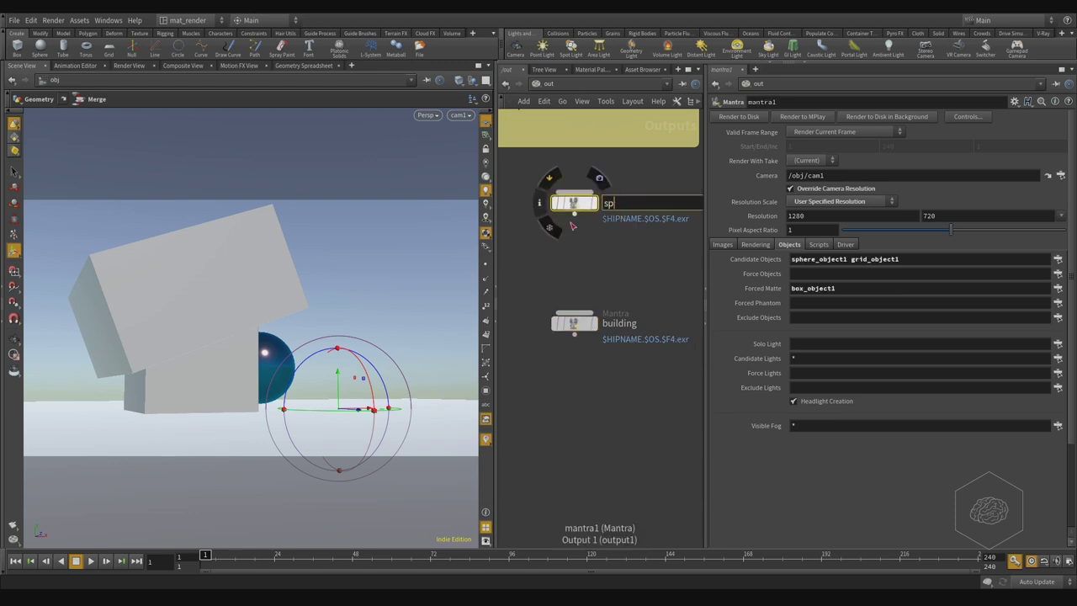
text(here_grid)
key(Return)
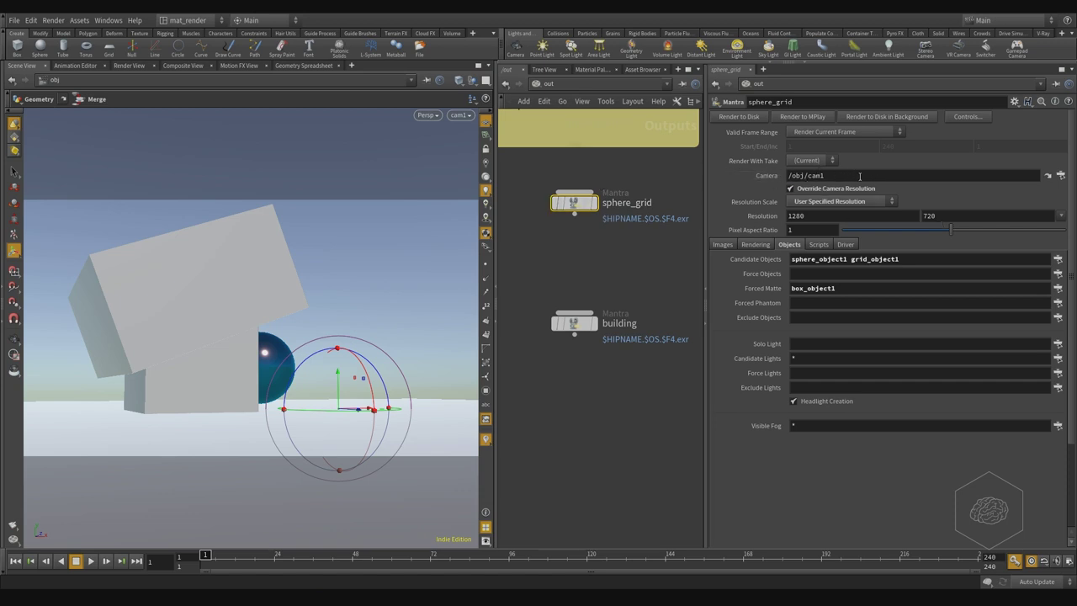
click(575, 323)
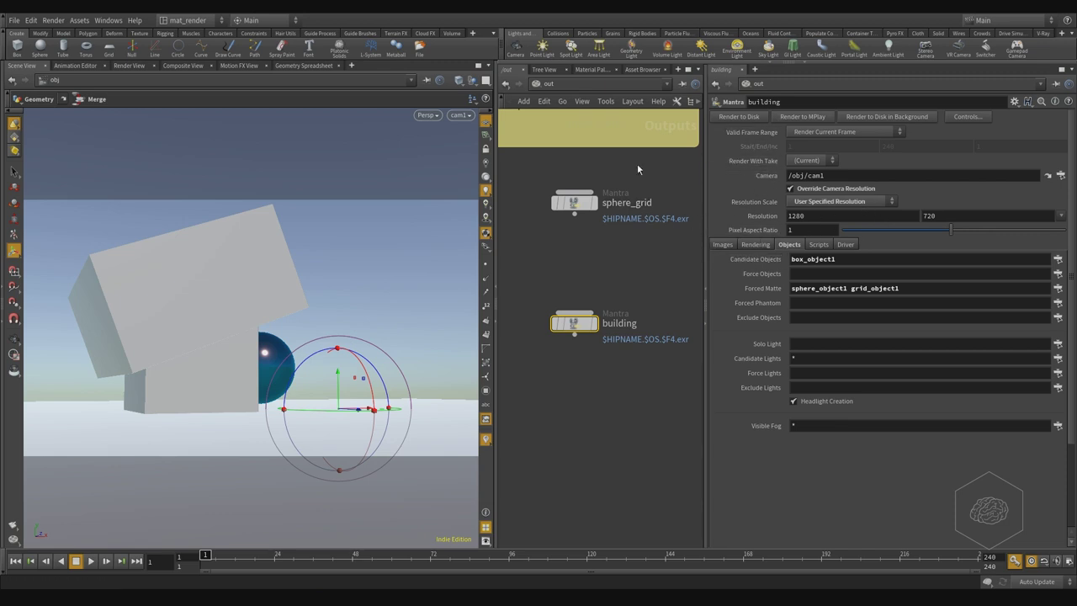
Show sphere_grid's Images settings and save the scene
click(576, 203)
click(729, 247)
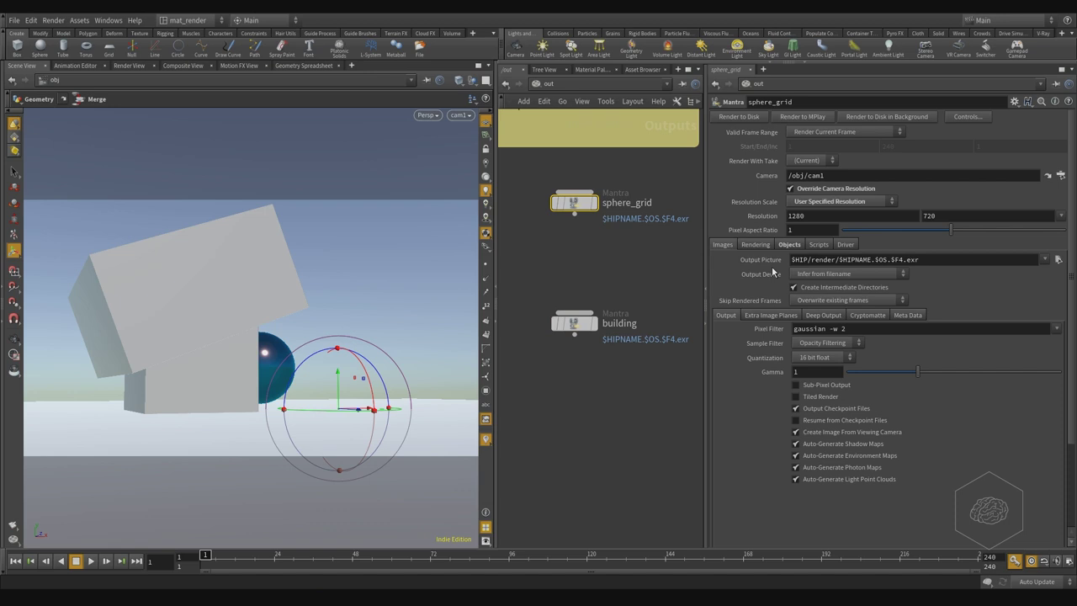
key(ctrl+s)
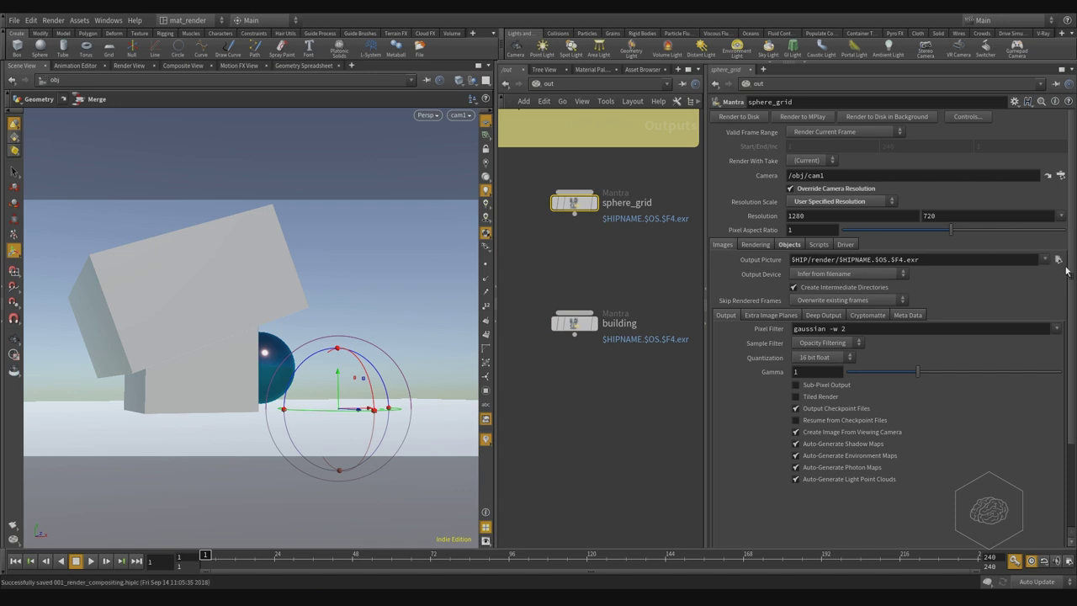
Inspect the Output Picture path $HIP/render/$HIPNAME.$OS.$F4.exr, leaving it unchanged
click(1059, 259)
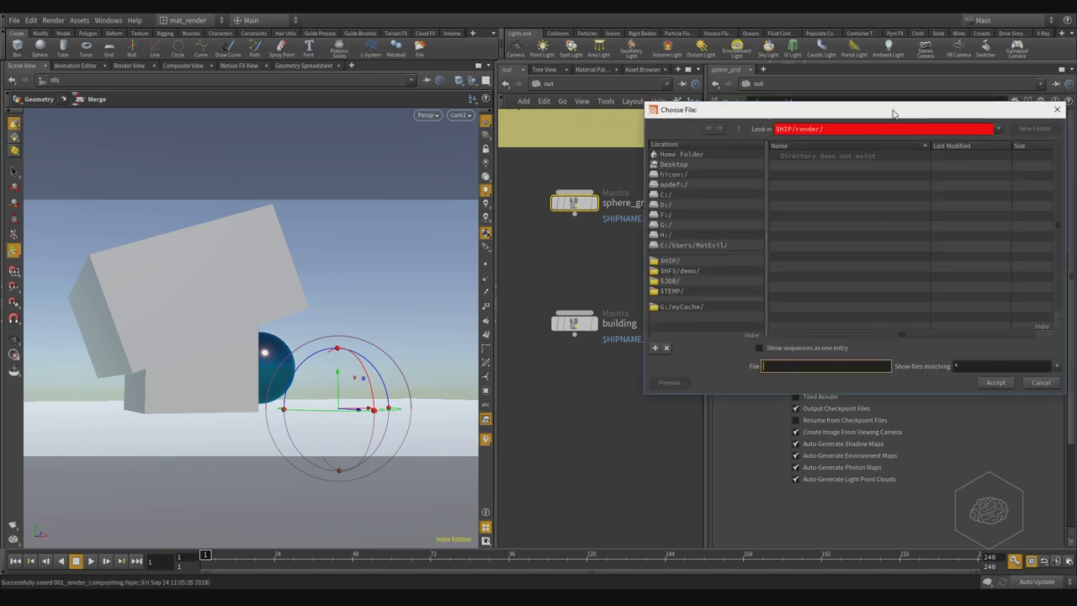
drag(892, 109, 736, 142)
click(515, 292)
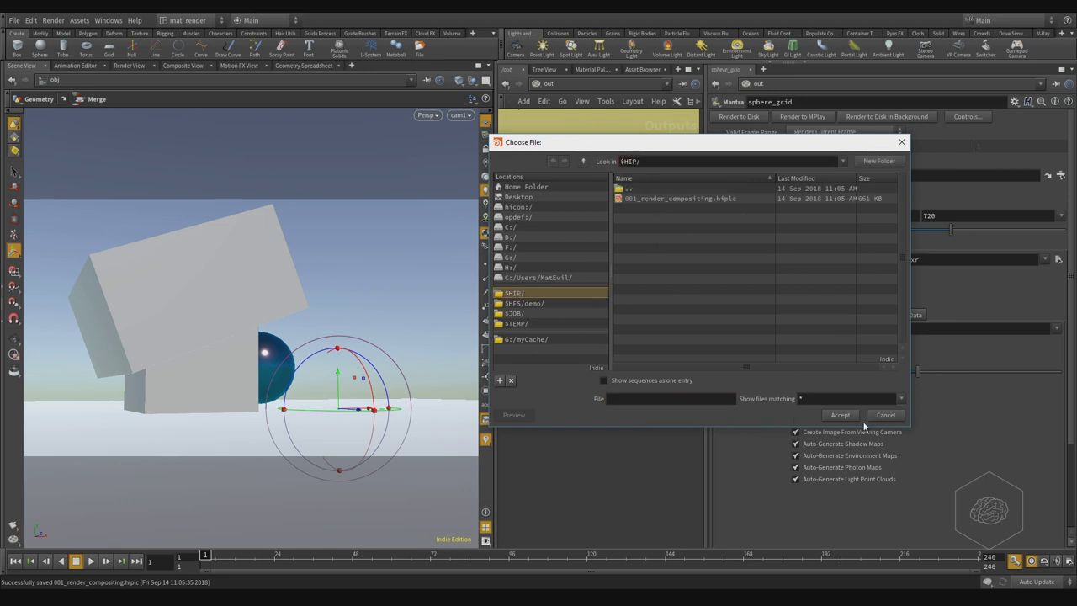
click(901, 141)
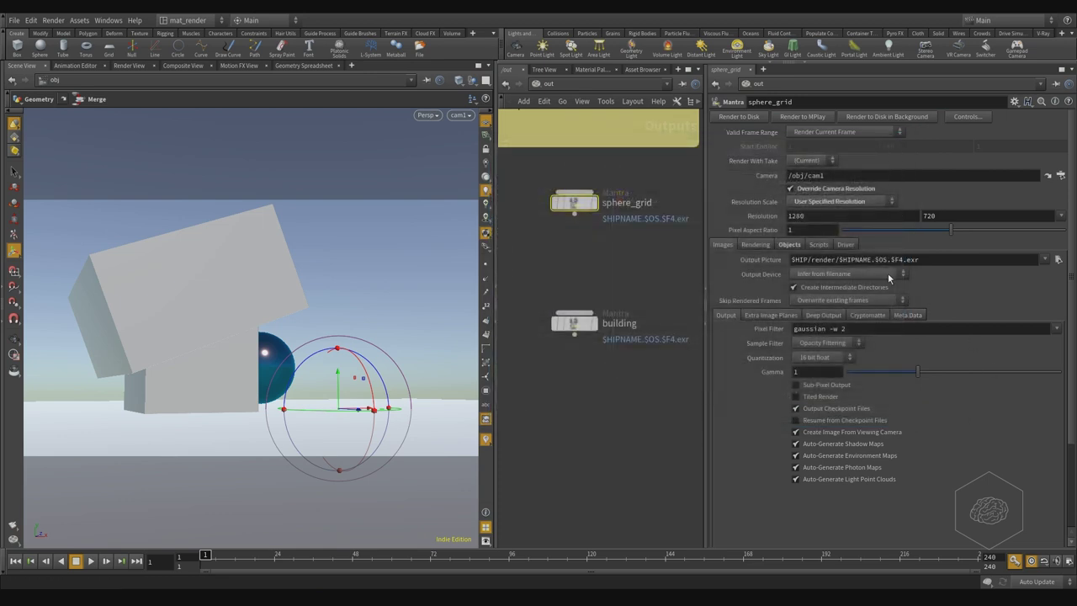
drag(809, 260, 920, 260)
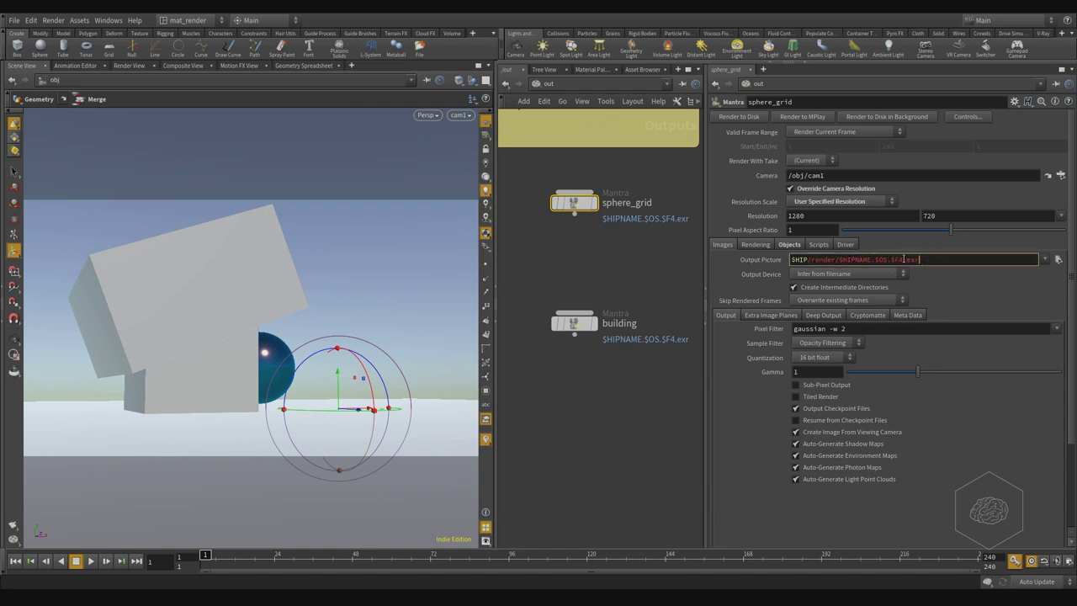
click(565, 237)
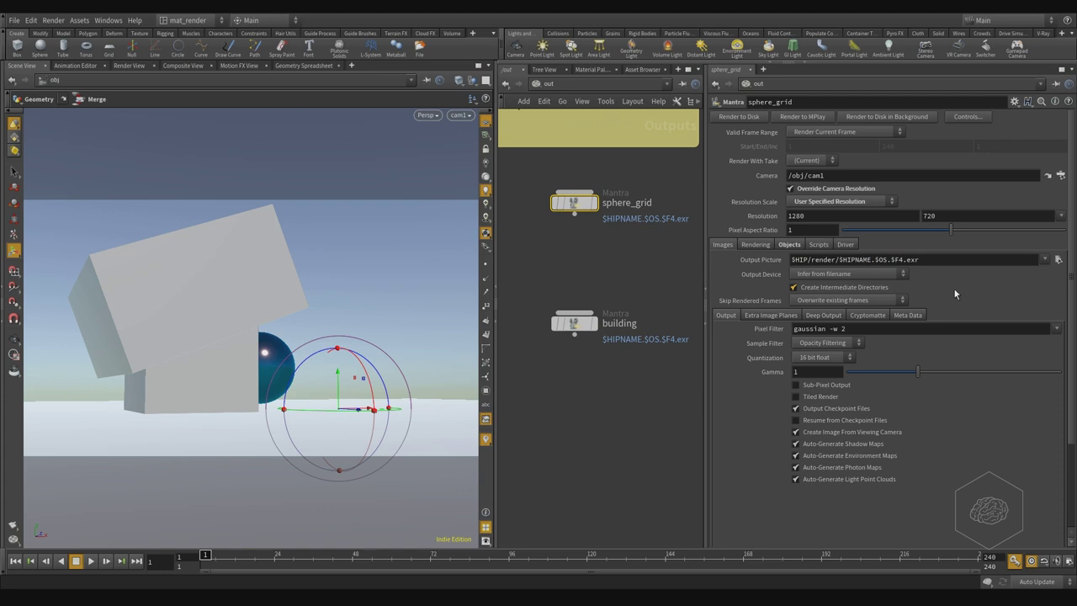
Wire sphere_grid's output into the building node's input
click(575, 214)
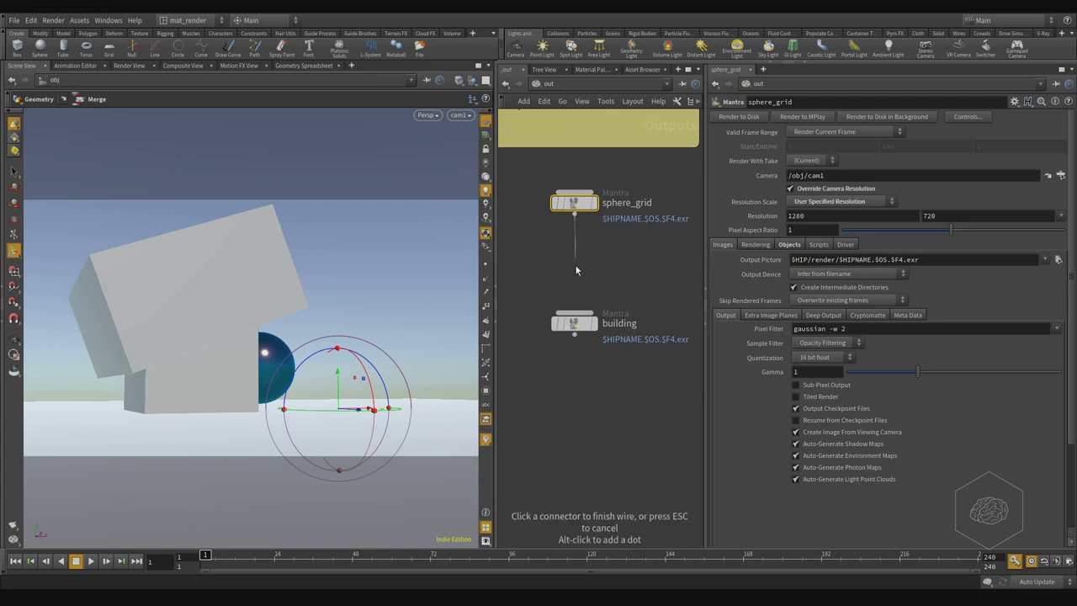
click(575, 311)
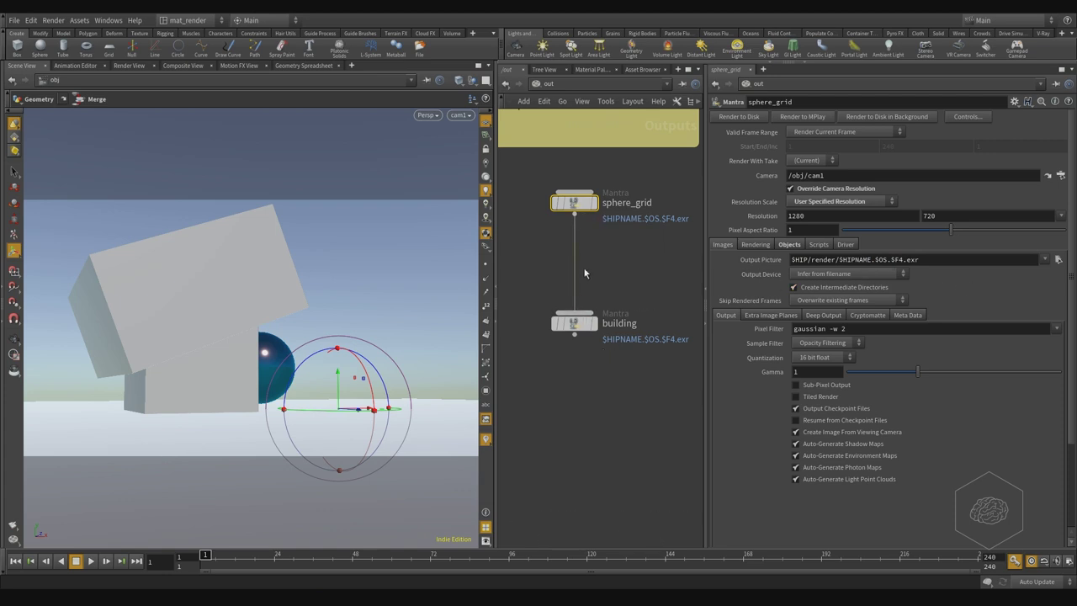
scroll(618, 308, up, 2)
Open and close the render options for building and sphere_grid, then select building
mouse_move(602, 249)
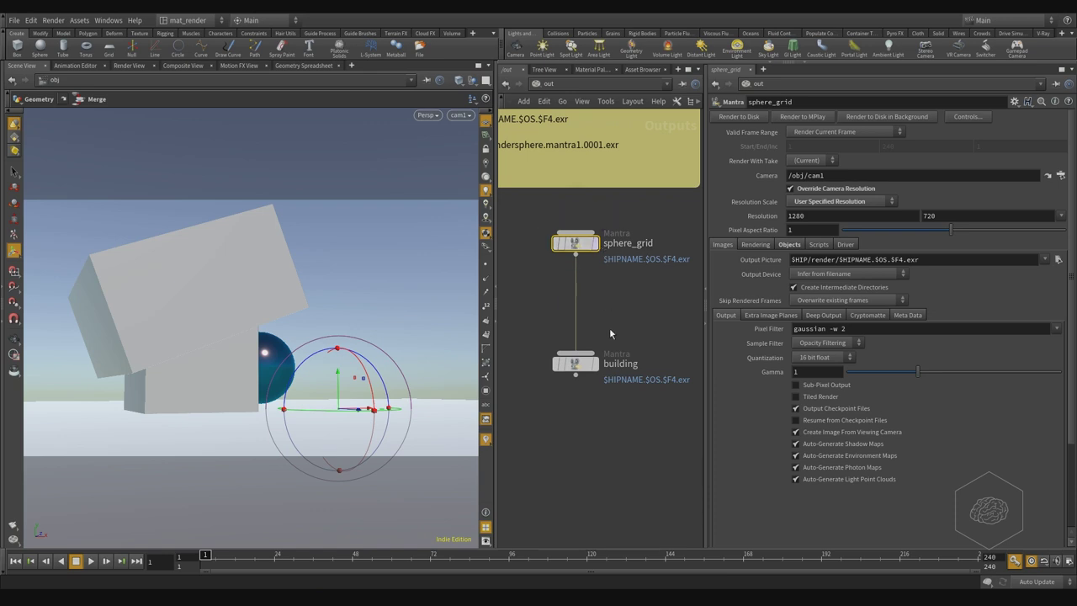
click(595, 374)
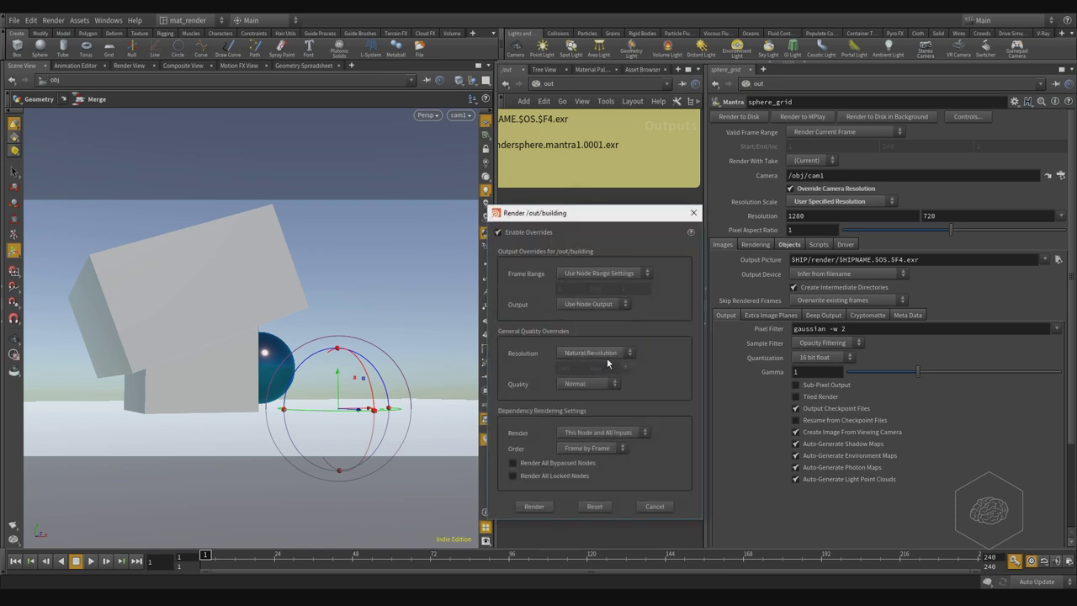
click(693, 213)
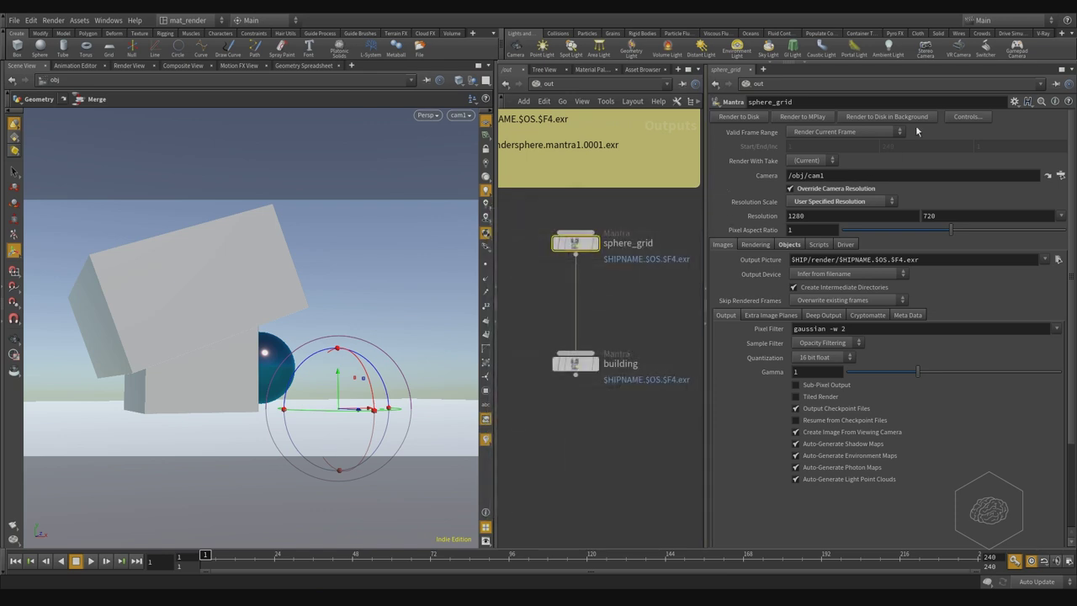
click(984, 121)
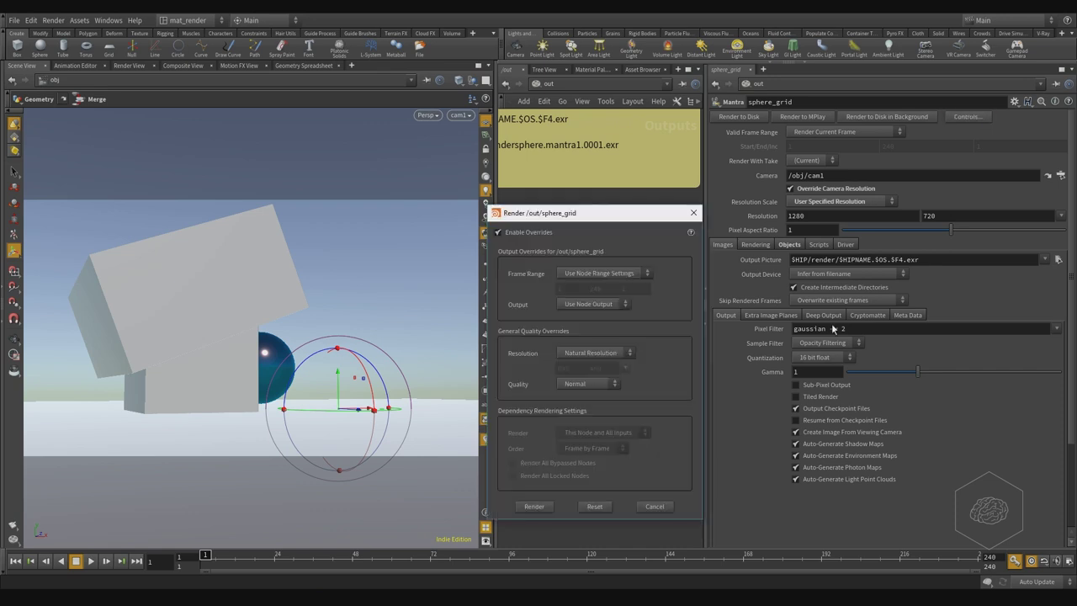
click(693, 212)
drag(650, 343, 522, 428)
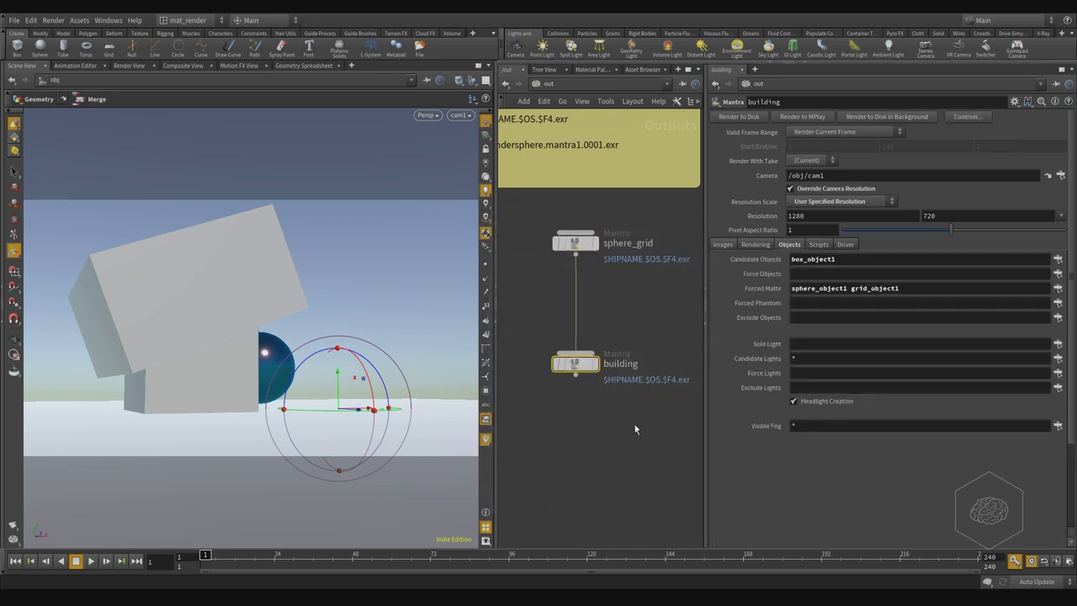
Set building's Render dialog to This Node and All Inputs with Frame by Frame order
click(543, 363)
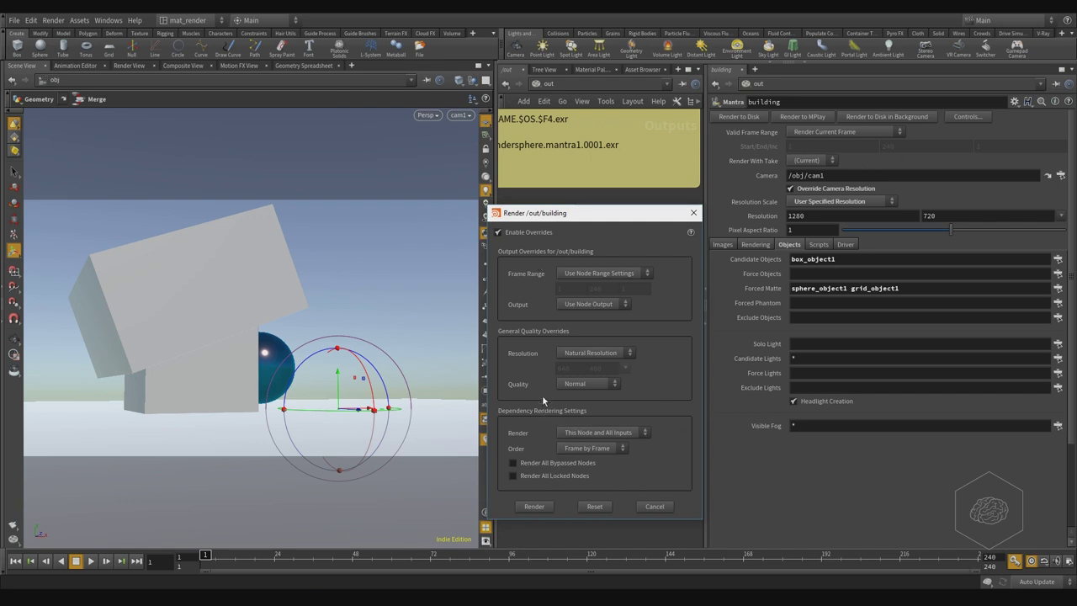
click(600, 451)
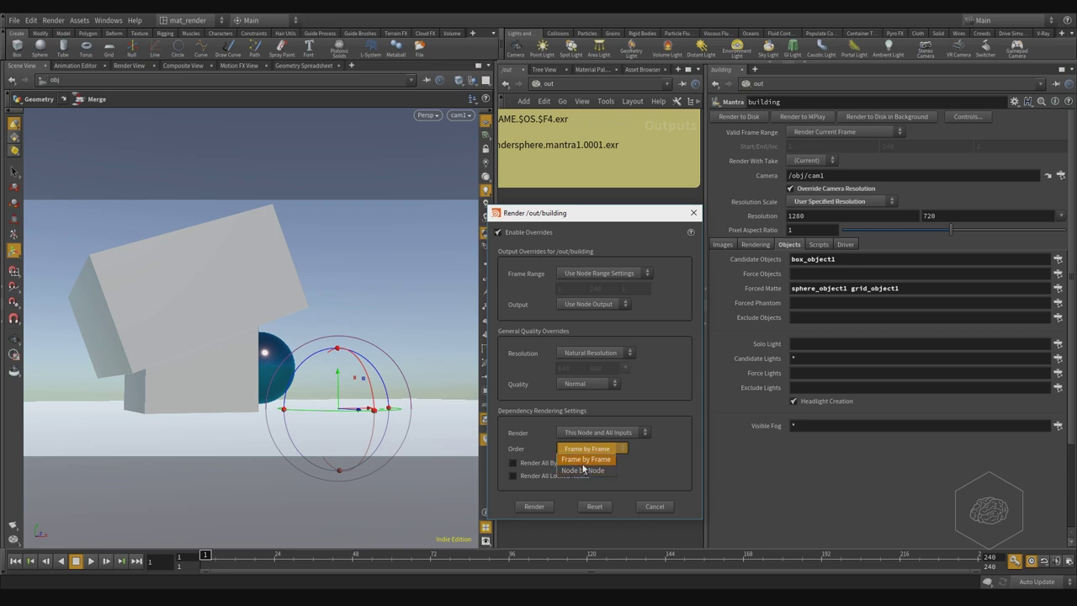
click(586, 461)
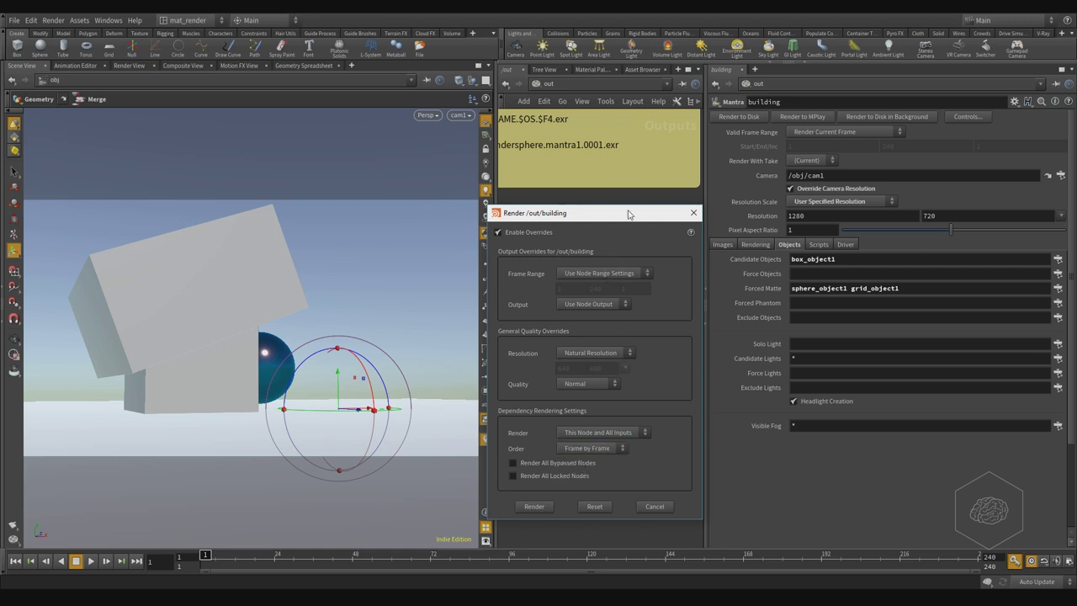
drag(628, 215, 391, 204)
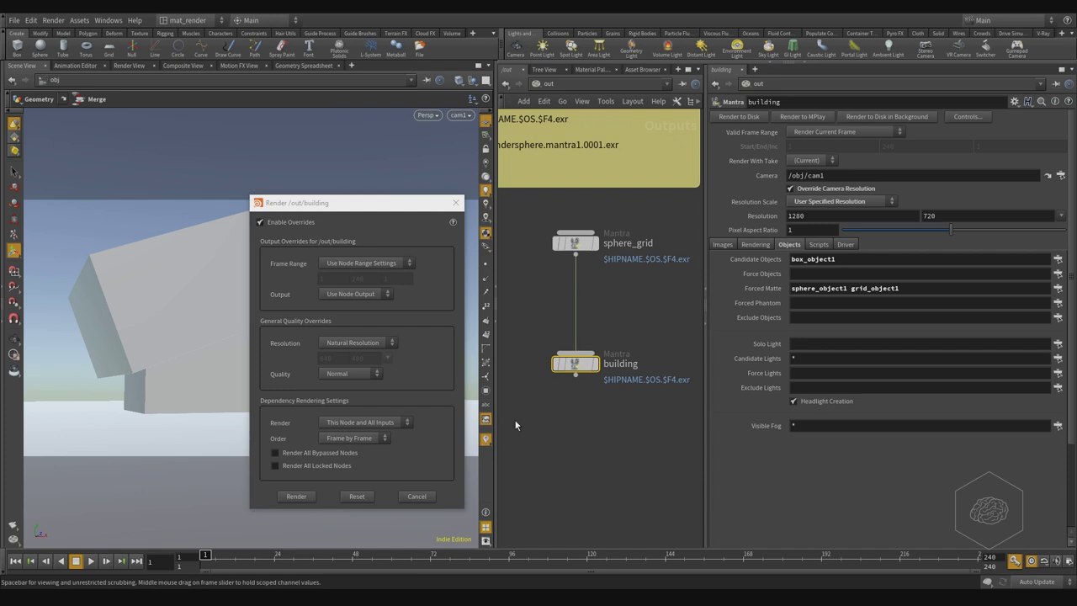
click(333, 438)
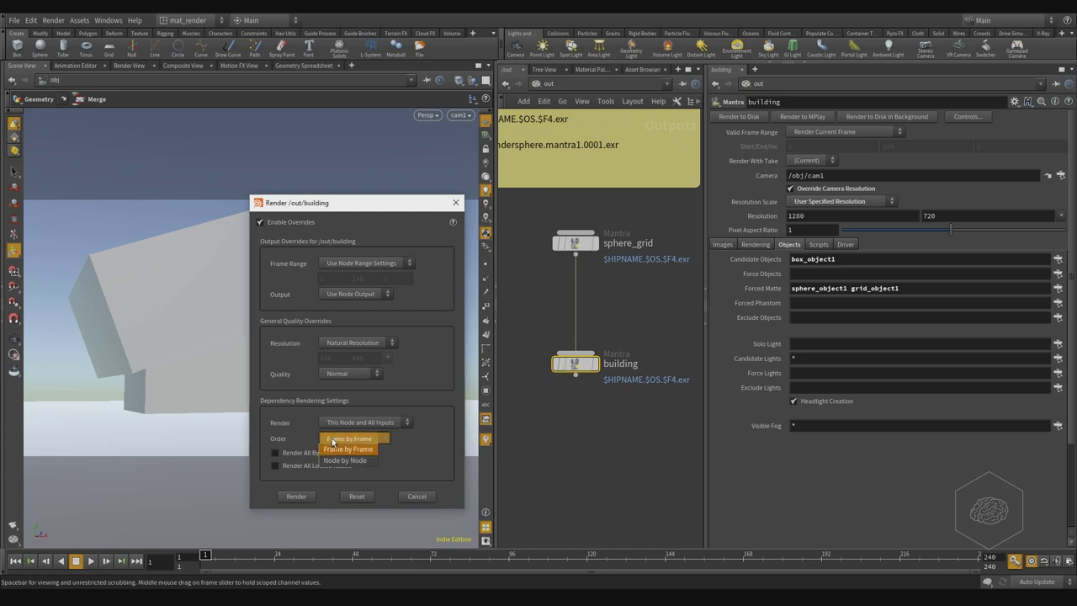
click(333, 446)
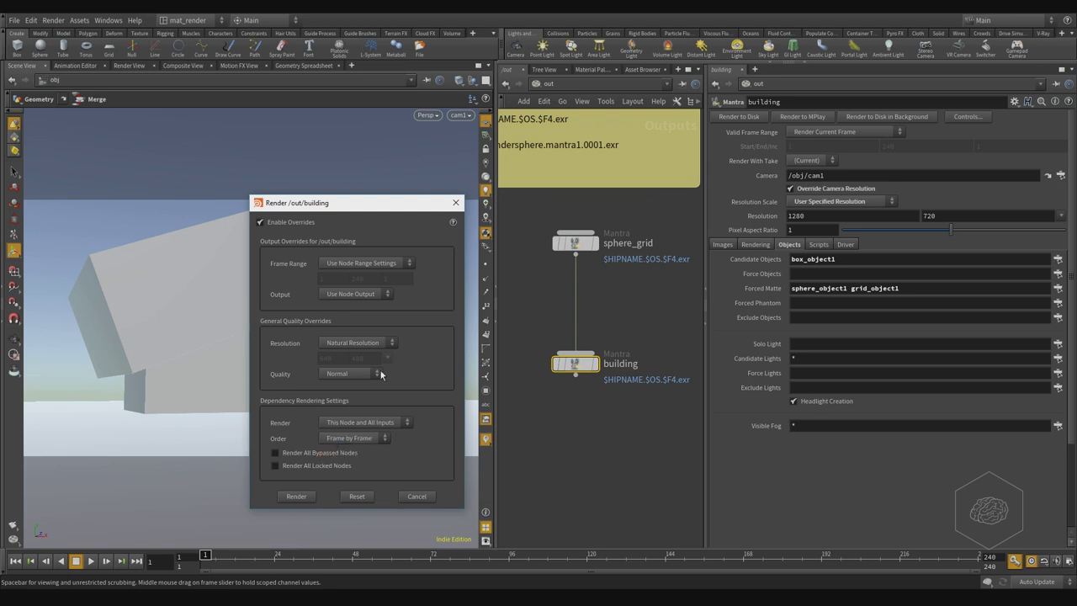
Render building with its sphere_grid input to produce the two EXR files
click(302, 498)
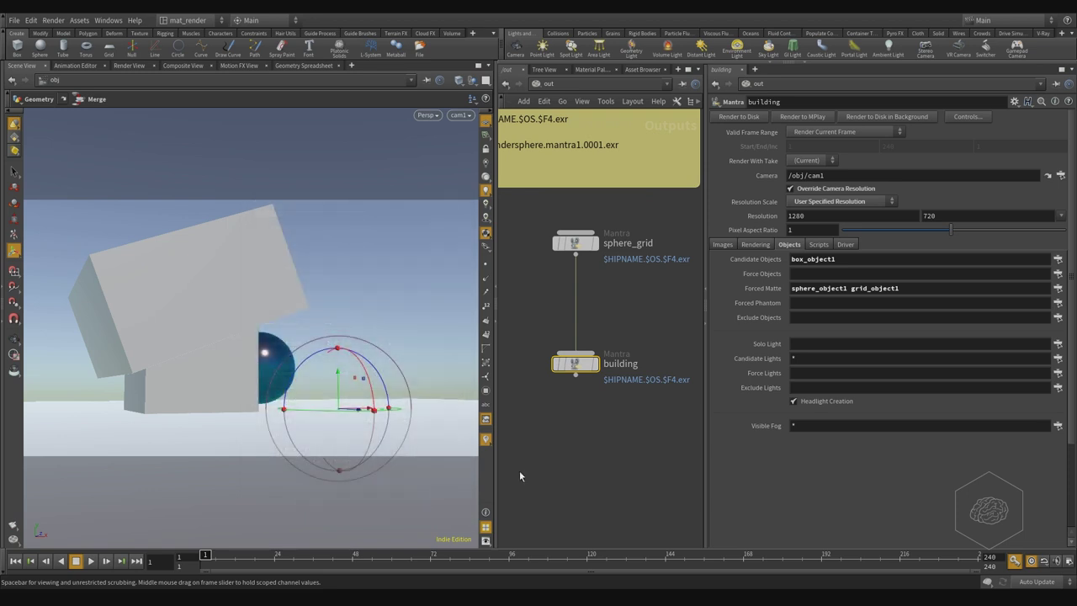